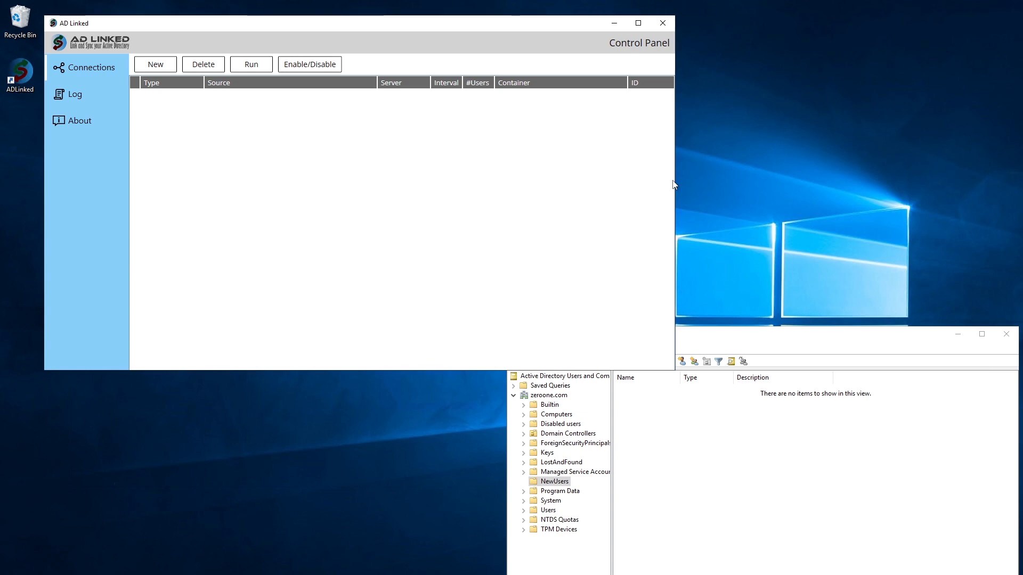
# Examine the contents of the NewUsers container under zeroone.com in Active Directory Users and Computers
pyautogui.click(700, 339)
pyautogui.click(567, 482)
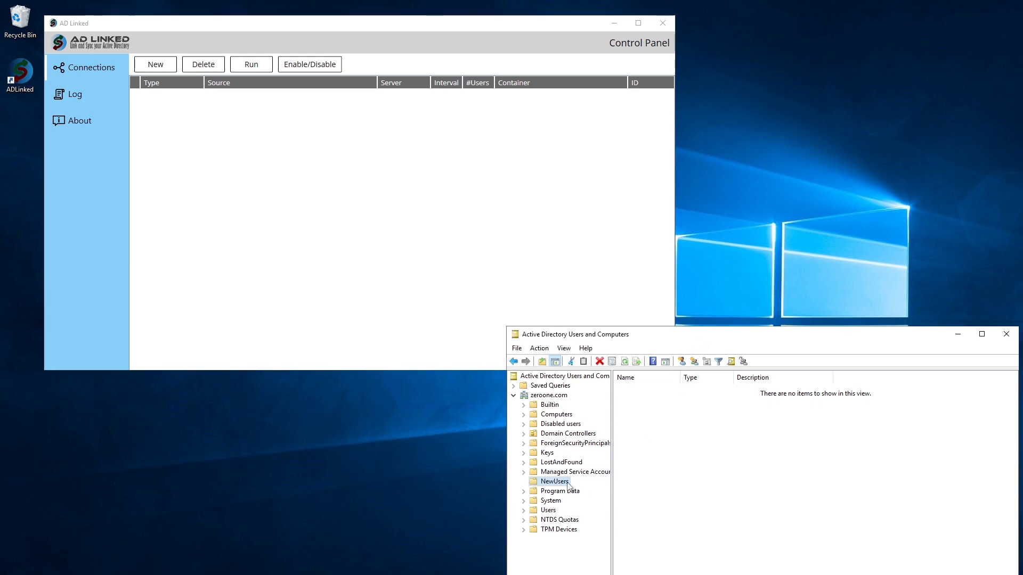
pyautogui.click(584, 483)
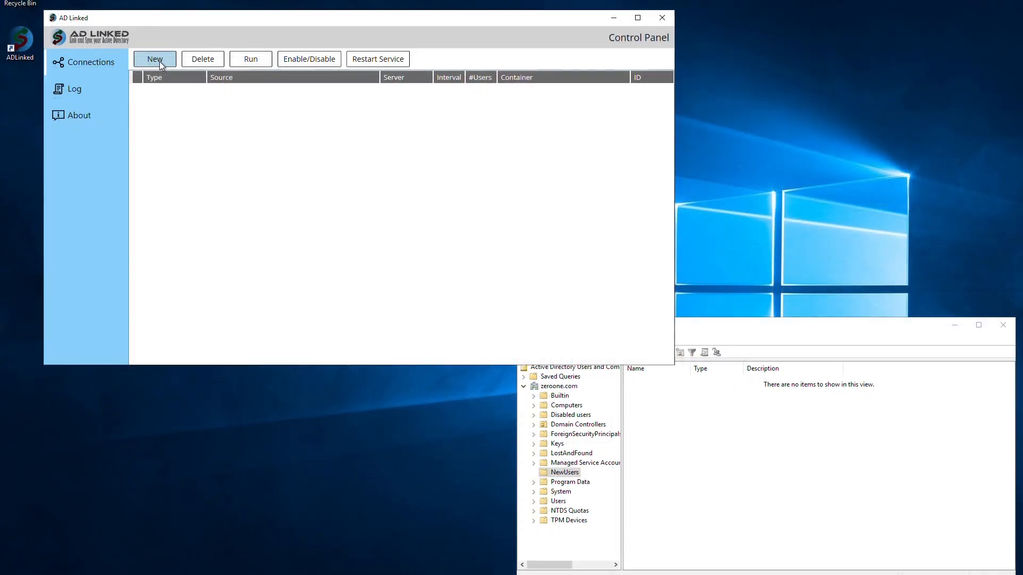
# Start a new sync connection in AD Linked with BambooHR as the connection source
pyautogui.click(155, 59)
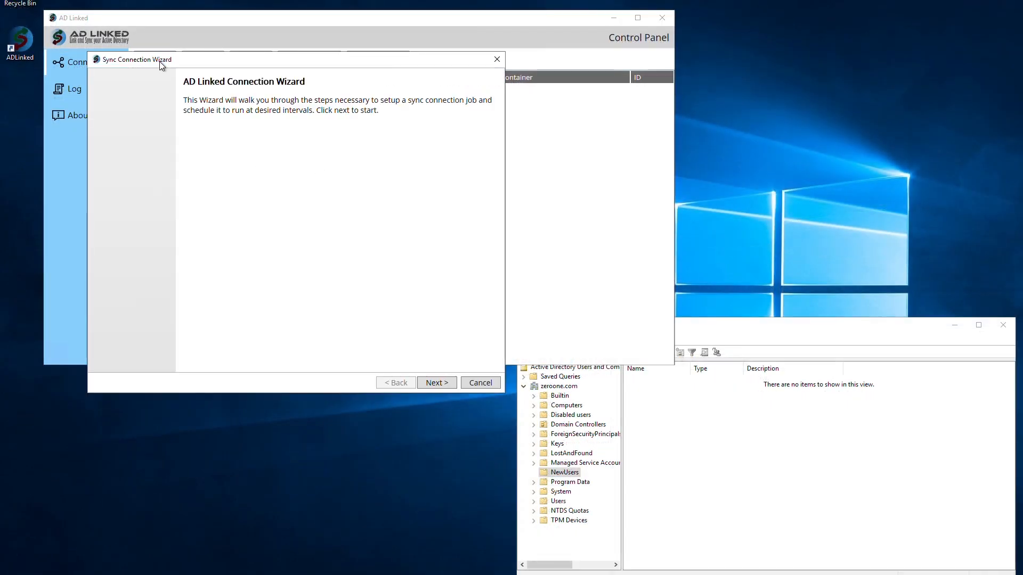
pyautogui.click(436, 382)
pyautogui.click(293, 118)
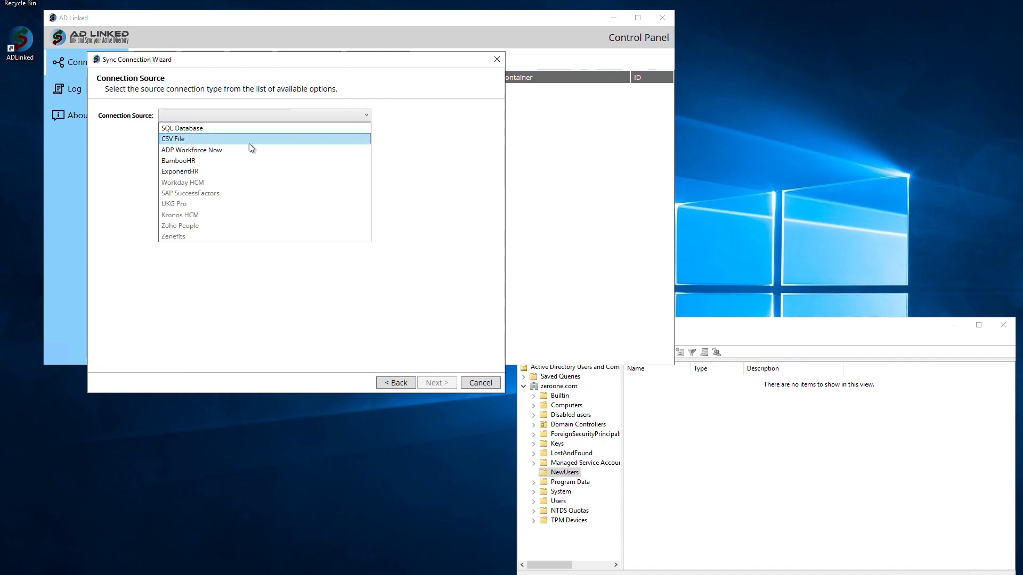
pyautogui.click(233, 161)
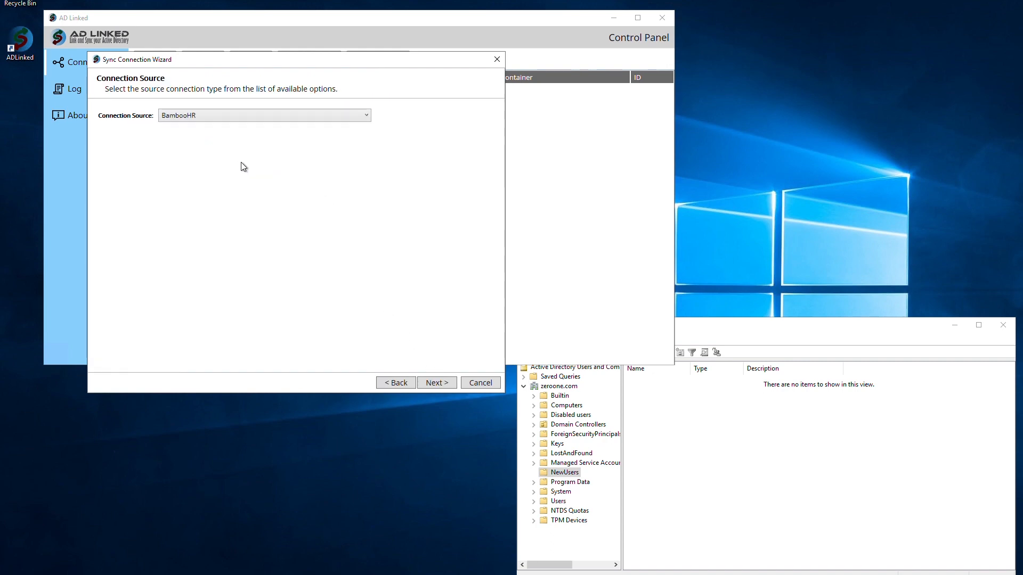
pyautogui.click(435, 383)
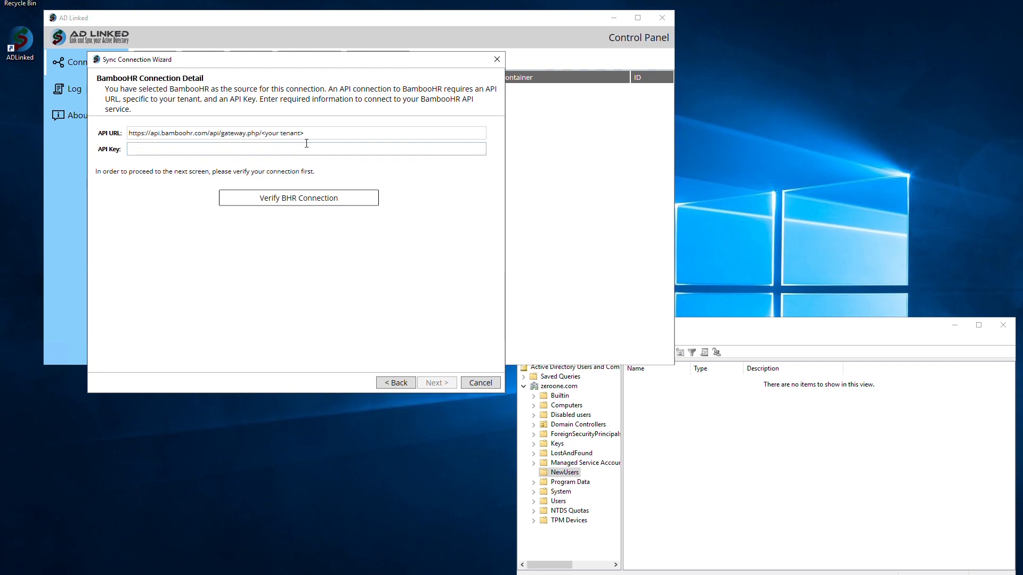
# Replace the tenant placeholder in the BambooHR API URL with mycompany and paste the API key
pyautogui.moveTo(261, 134); pyautogui.dragTo(304, 134)
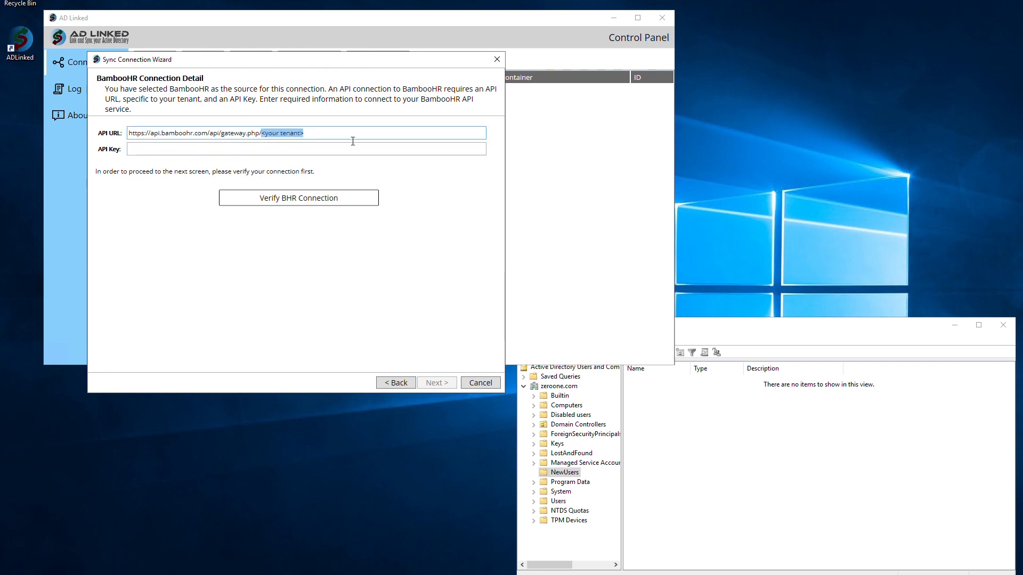
pyautogui.write('n')
pyautogui.write('ycom')
pyautogui.write('pany')
pyautogui.click(353, 142)
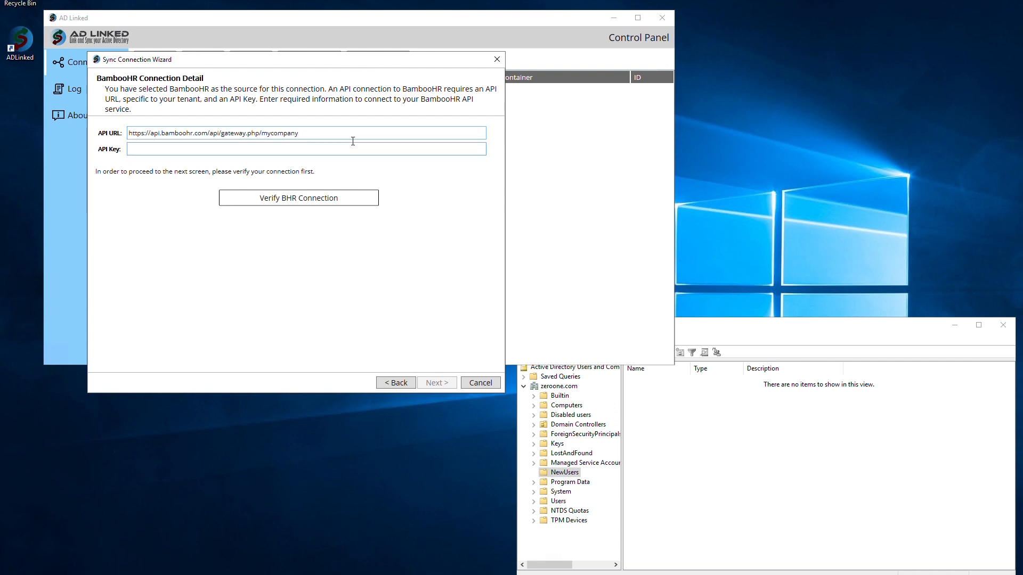
pyautogui.hotkey('ctrl', 'v')
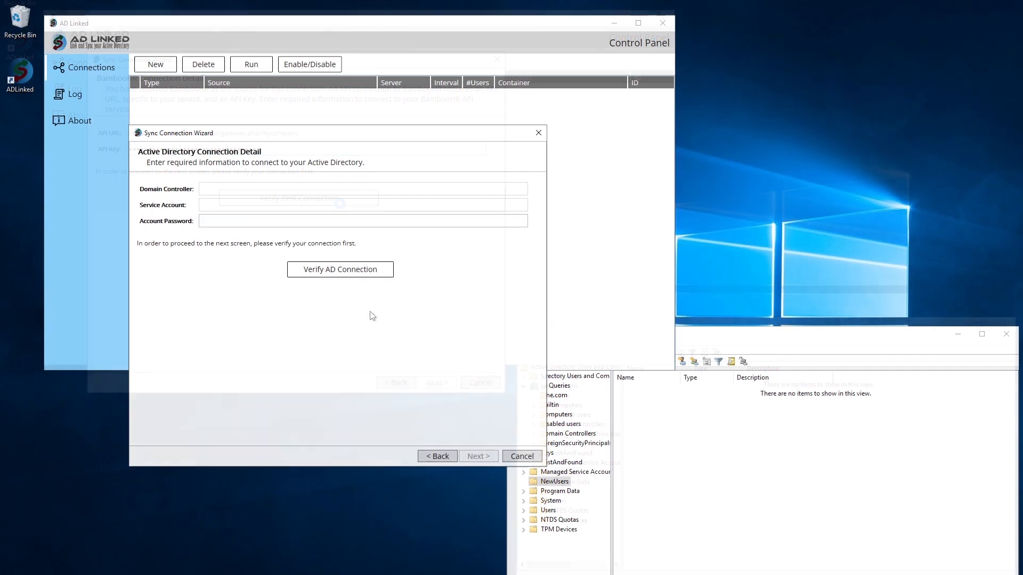
# Enter devvm01 as the domain controller and zeroone\administrator as the service account for the Active Directory connection
pyautogui.click(223, 190)
pyautogui.write('devvm01')
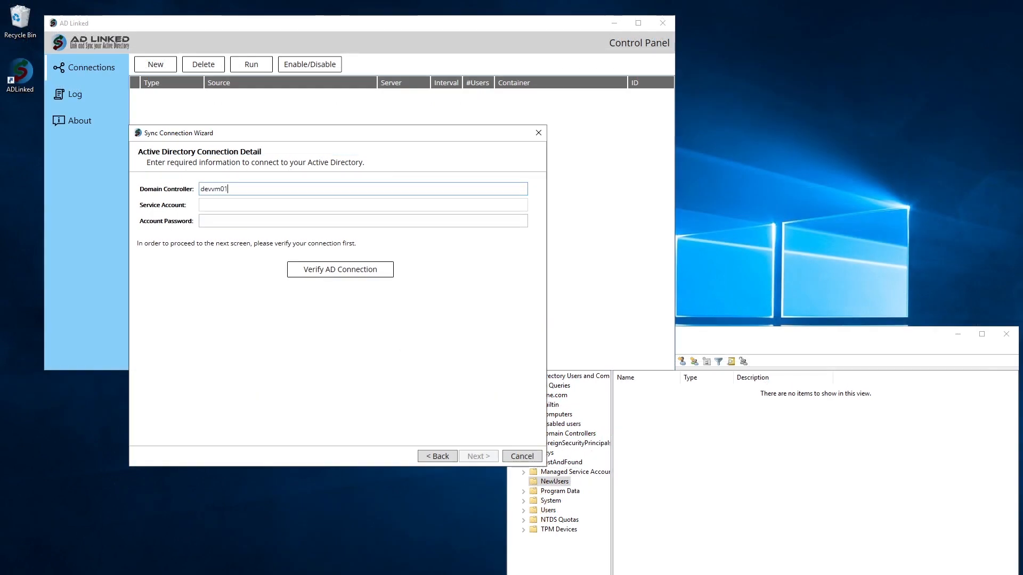
pyautogui.press('Tab')
pyautogui.write('zeroone\\')
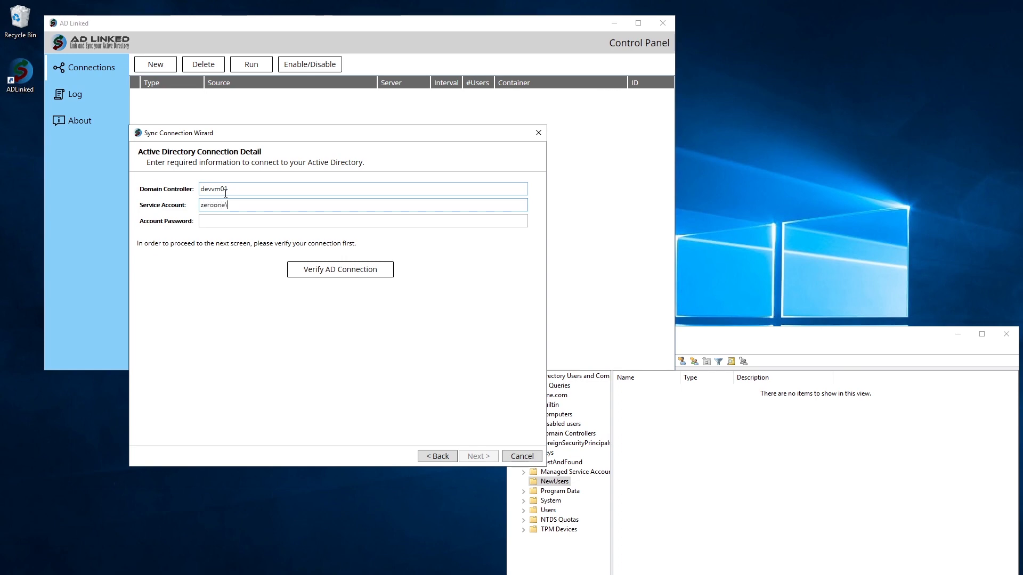
pyautogui.write('administrator')
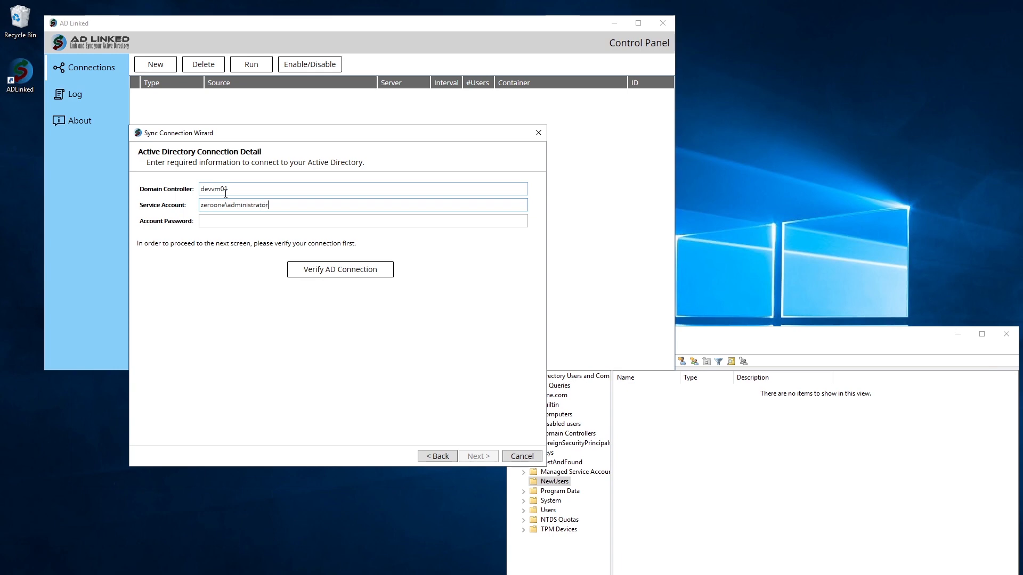
# Enter the service account password, verify the Active Directory connection and continue to attribute mapping
pyautogui.press('Tab')
pyautogui.write('••••')
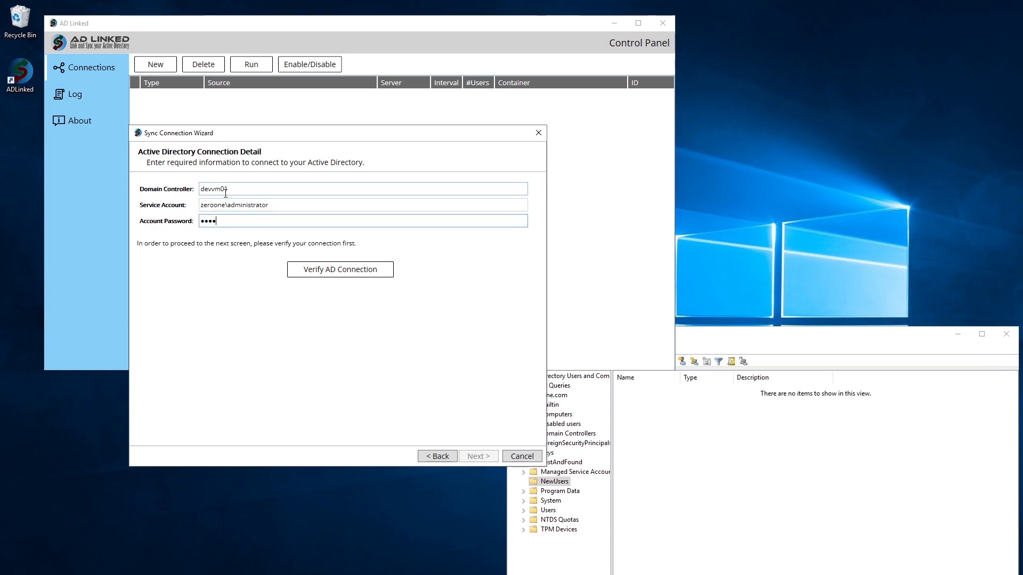
pyautogui.write('••••••')
pyautogui.click(335, 276)
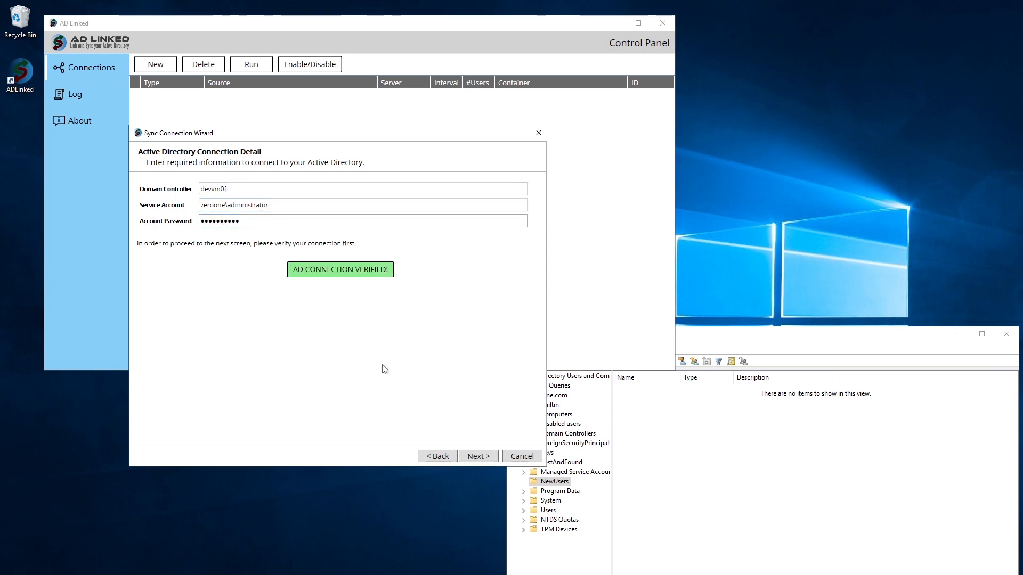
pyautogui.click(468, 457)
# Map the FirstName source field to the First Name (givenName) AD attribute and add it to the list
pyautogui.click(285, 223)
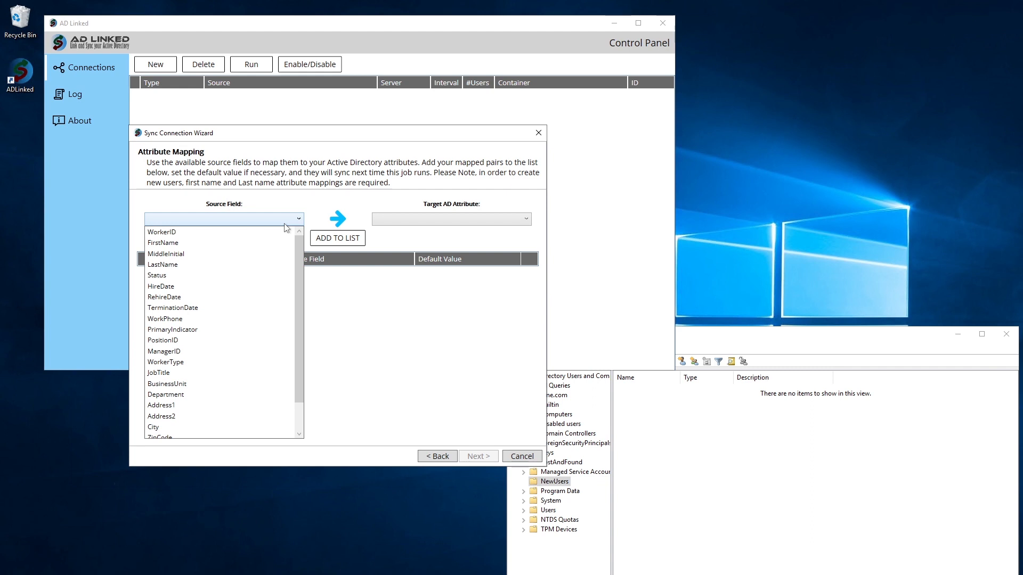
pyautogui.click(269, 242)
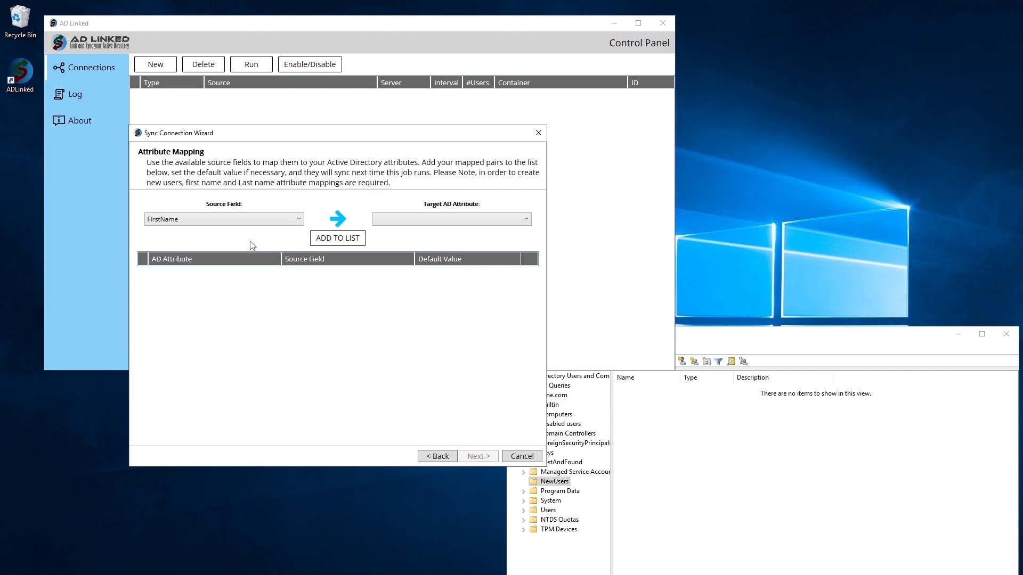
pyautogui.click(390, 225)
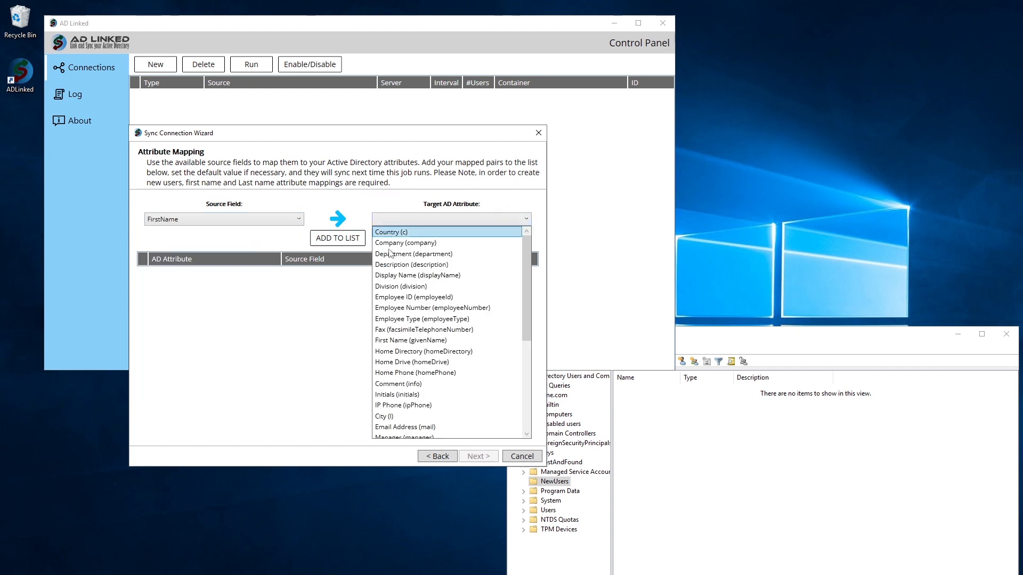
pyautogui.click(401, 340)
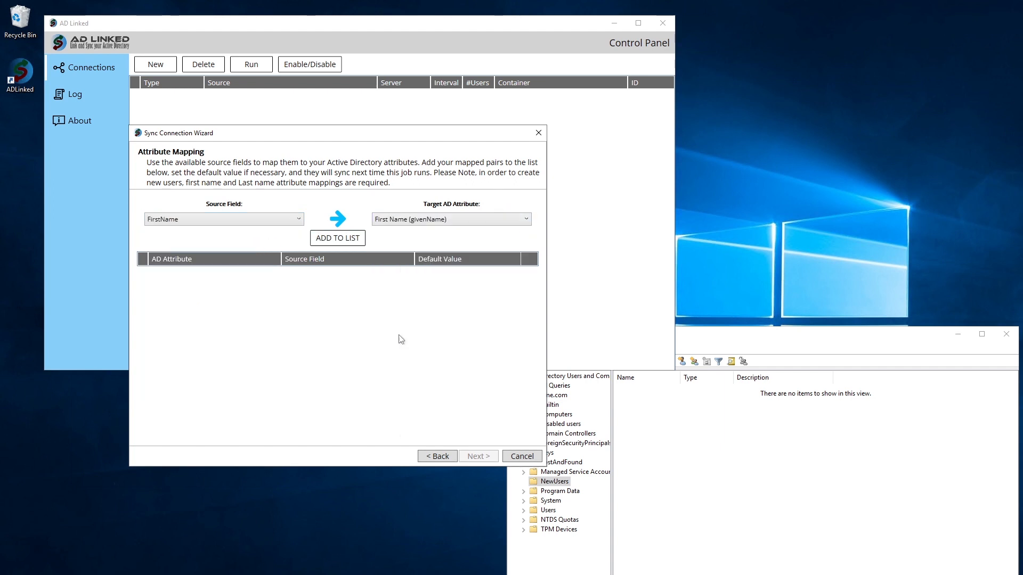
pyautogui.click(349, 240)
# Map the LastName source field to the Last Name (sn) AD attribute and add it to the list
pyautogui.click(299, 219)
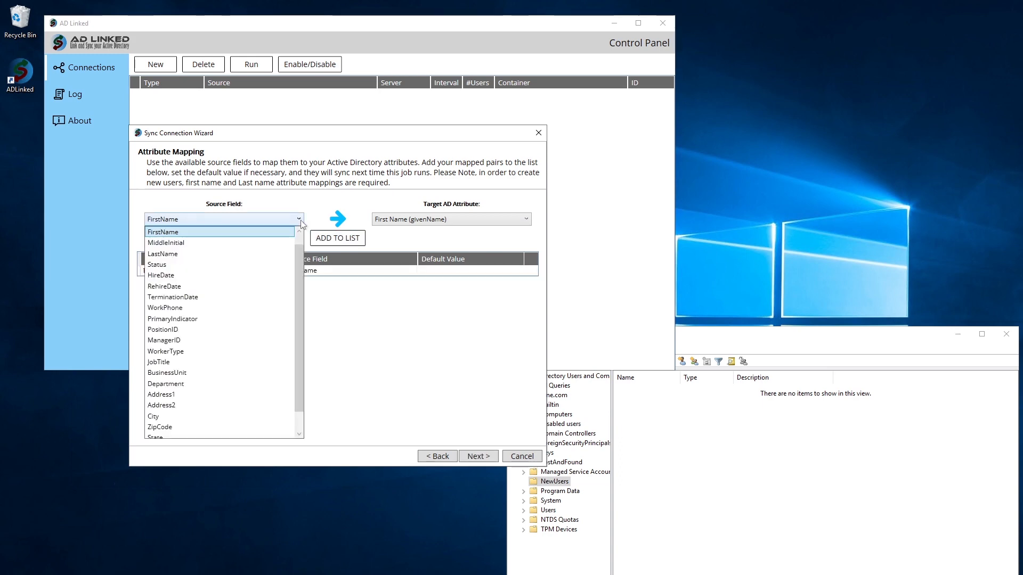
pyautogui.click(267, 255)
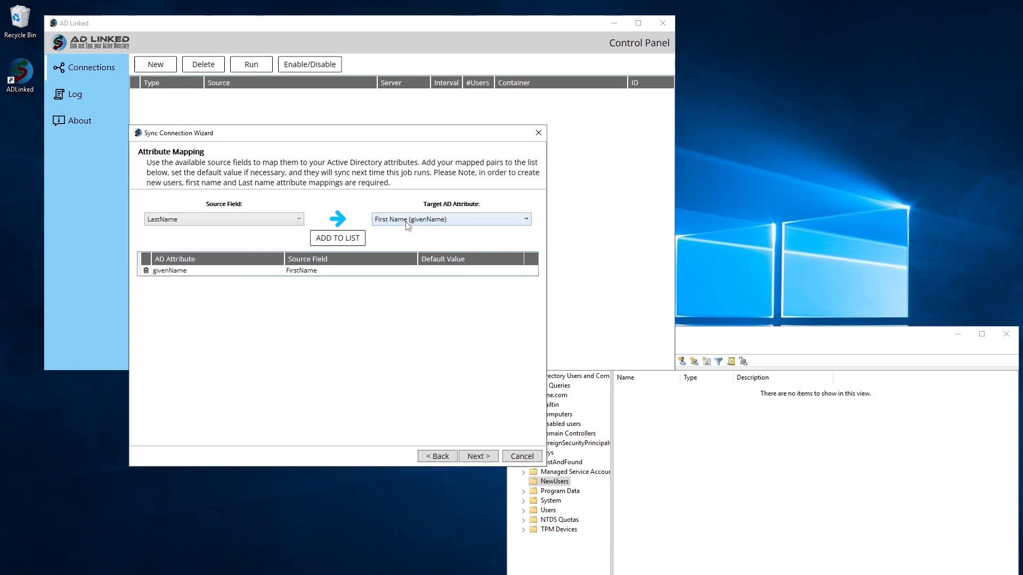
pyautogui.click(404, 221)
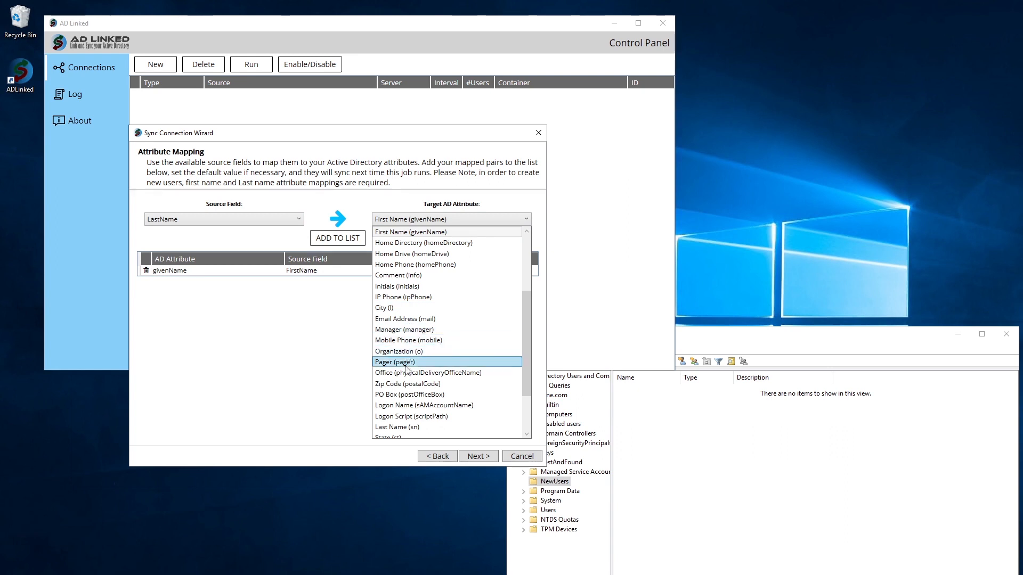
pyautogui.click(409, 426)
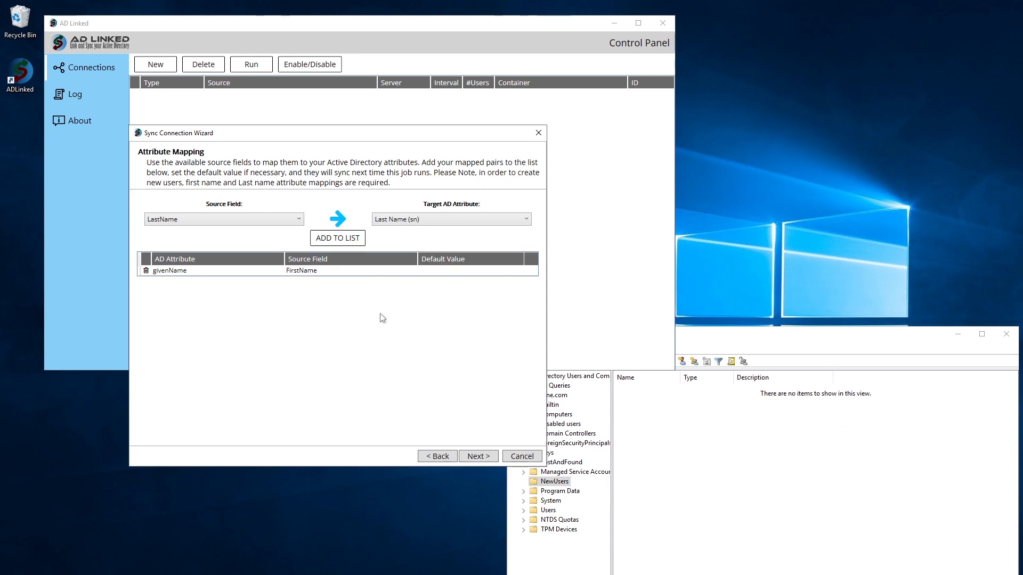
pyautogui.click(344, 238)
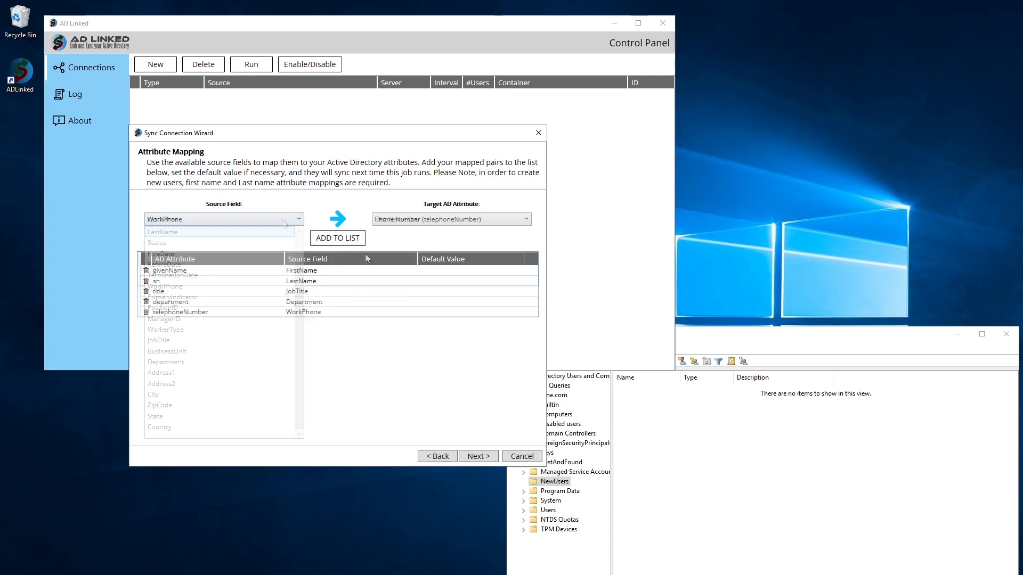
# Enter a default phone number for the telephoneNumber attribute mapping
pyautogui.click(365, 254)
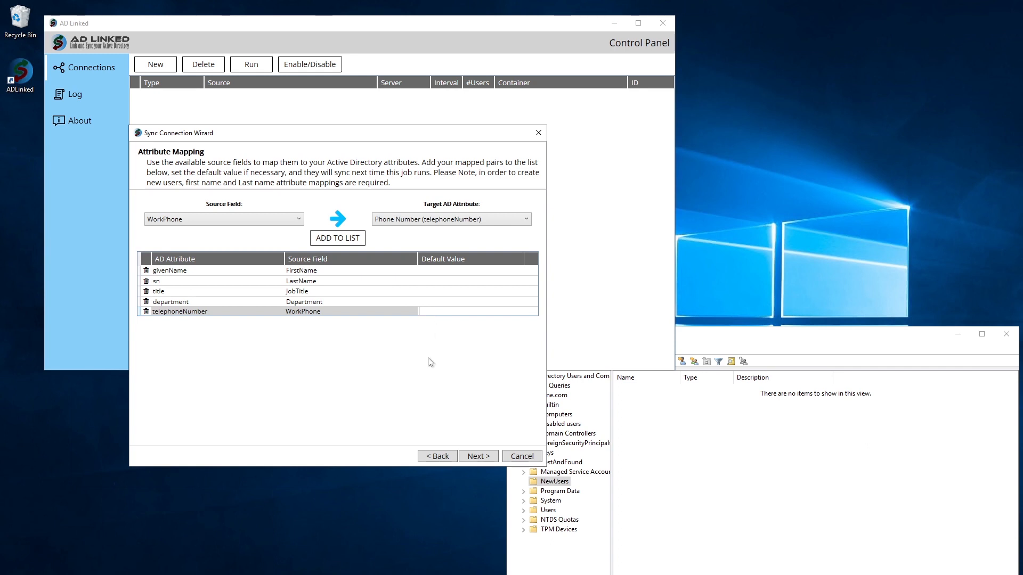
pyautogui.write('55599988')
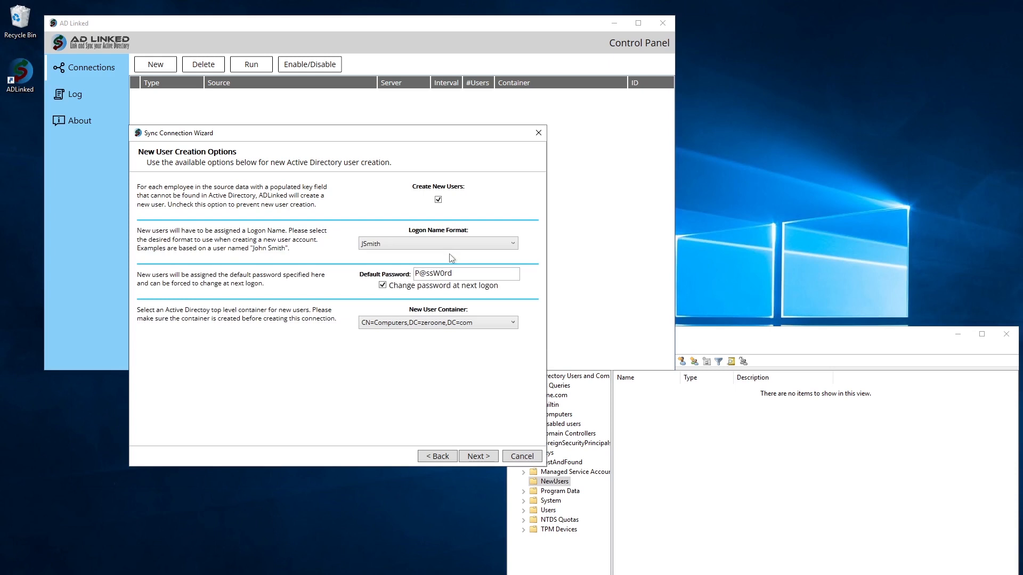
# Keep the JSmith logon name format, choose the container for new users, and continue to the terminated user options
pyautogui.click(452, 245)
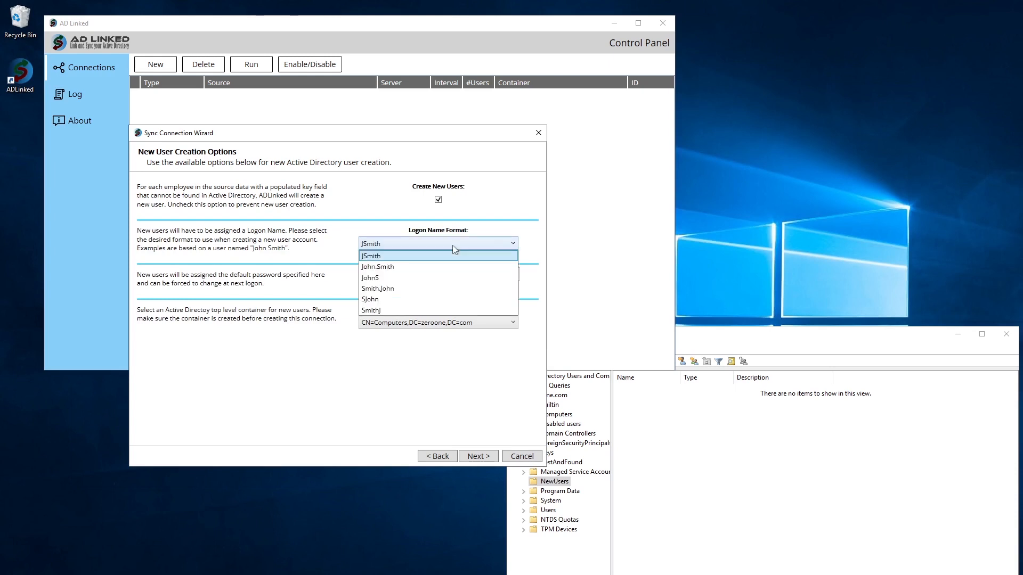
pyautogui.click(453, 245)
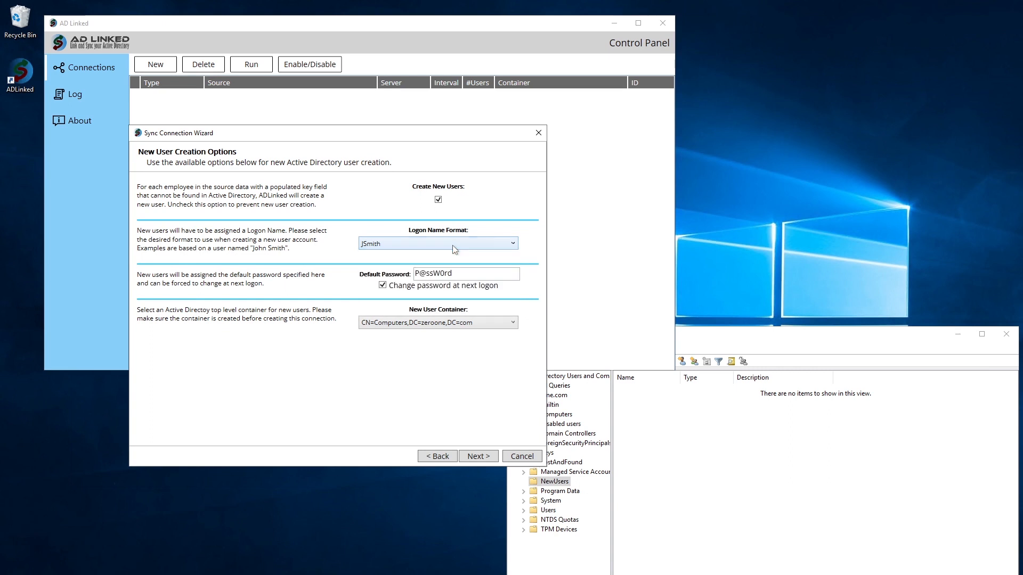
pyautogui.click(464, 270)
pyautogui.click(456, 323)
pyautogui.click(463, 401)
pyautogui.click(471, 457)
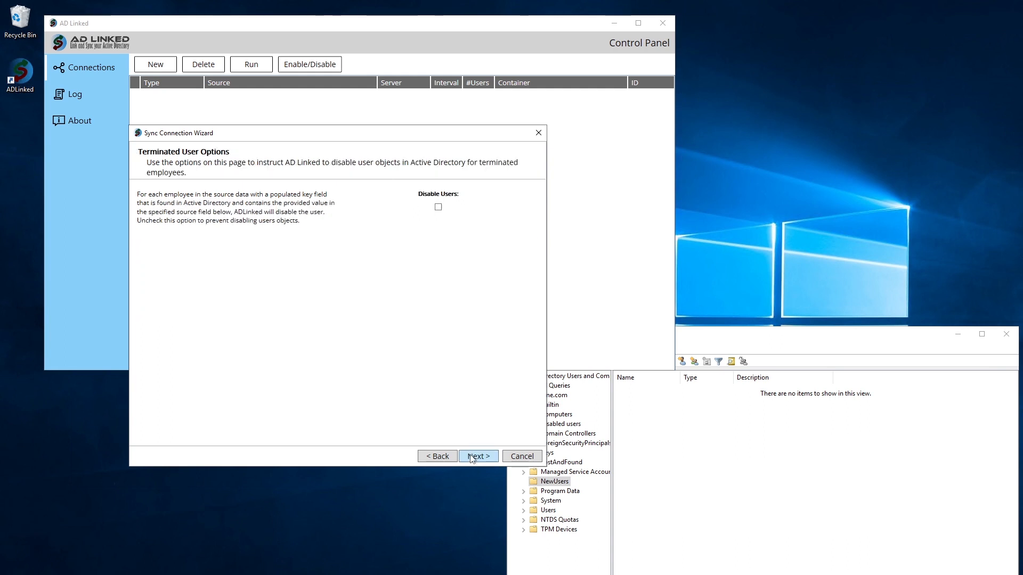
# Enable disabling of terminated users and choose Status as the terminated employee field
pyautogui.click(438, 207)
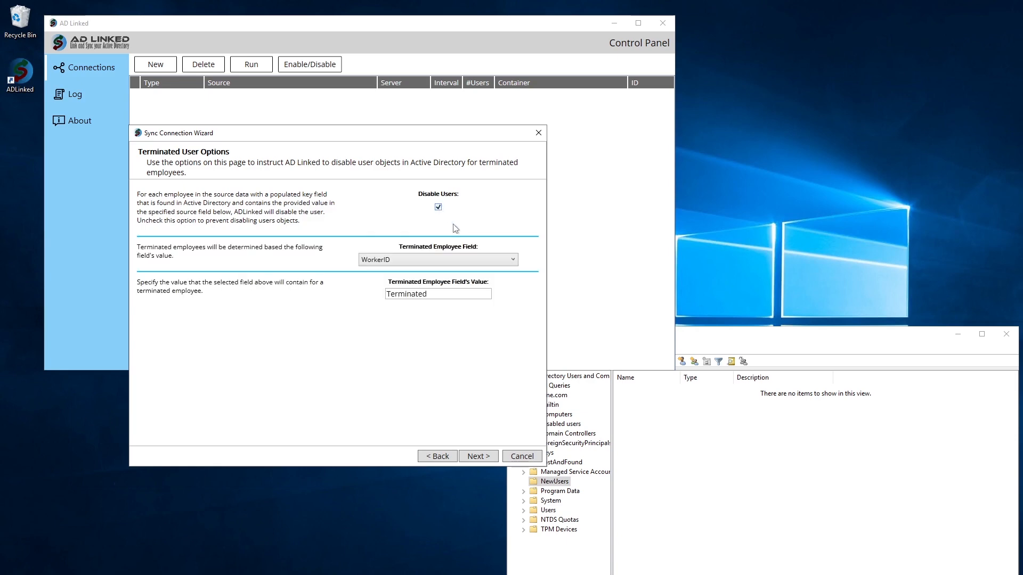
pyautogui.click(498, 260)
pyautogui.click(451, 315)
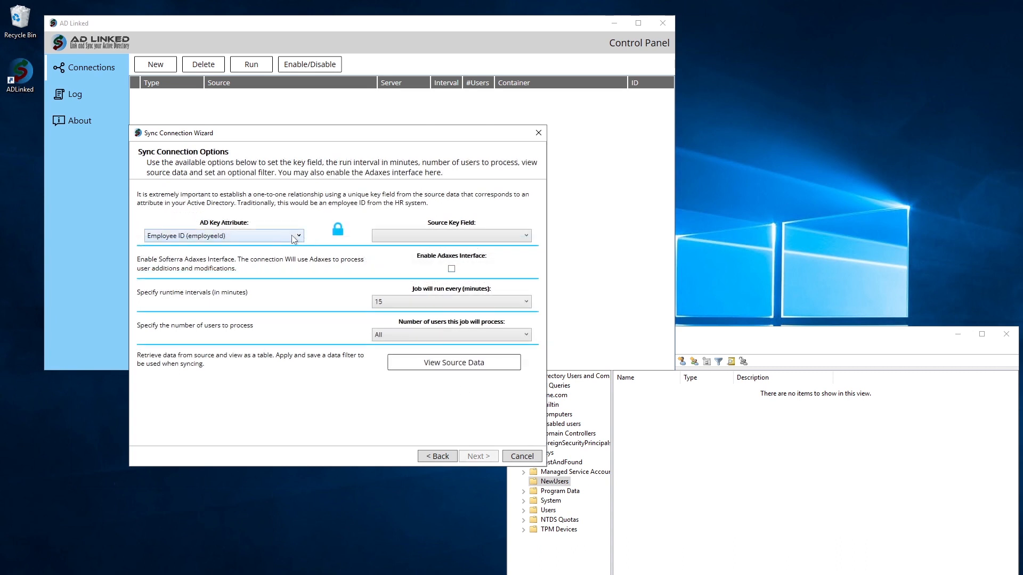
# Keep Employee ID (employeeId) as the AD key attribute and set the source key field to WorkerID
pyautogui.click(294, 236)
pyautogui.click(294, 236)
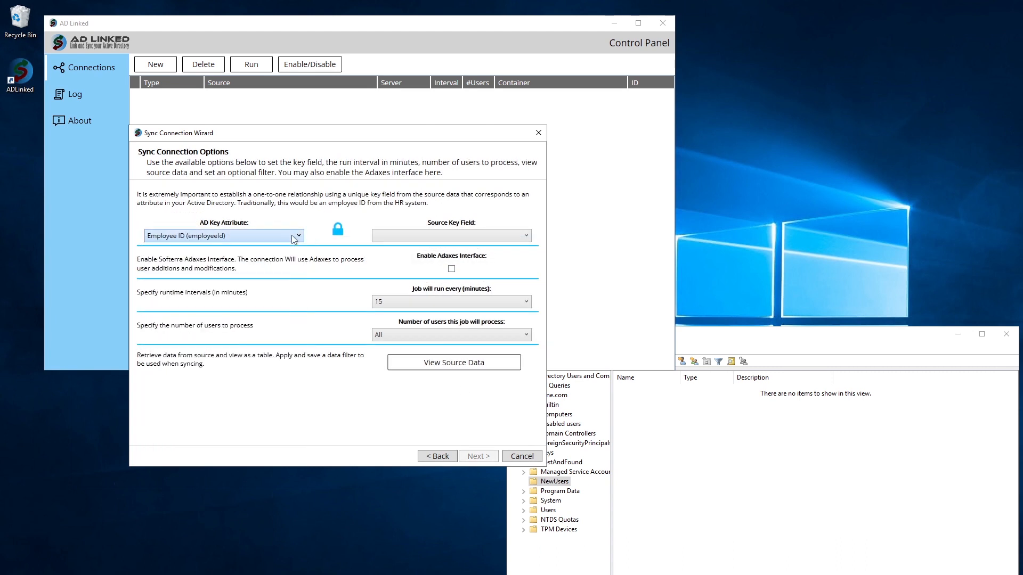
pyautogui.click(415, 236)
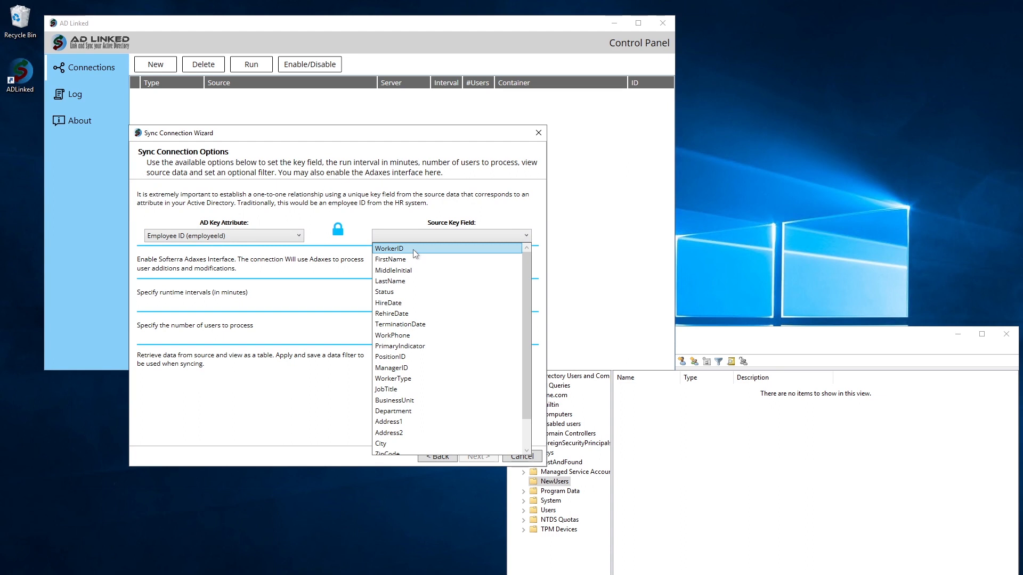
pyautogui.click(413, 249)
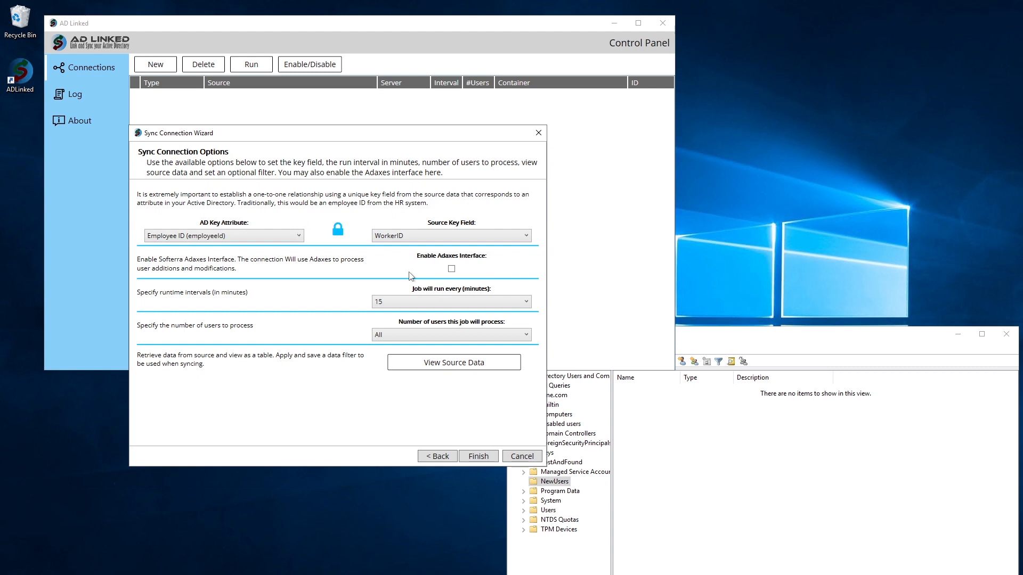
pyautogui.click(451, 269)
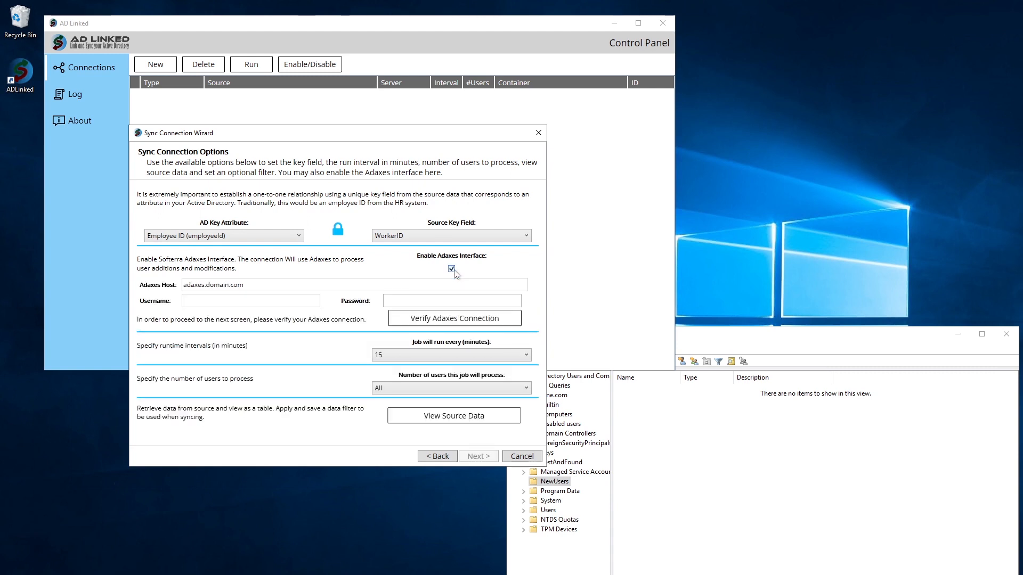
pyautogui.click(277, 287)
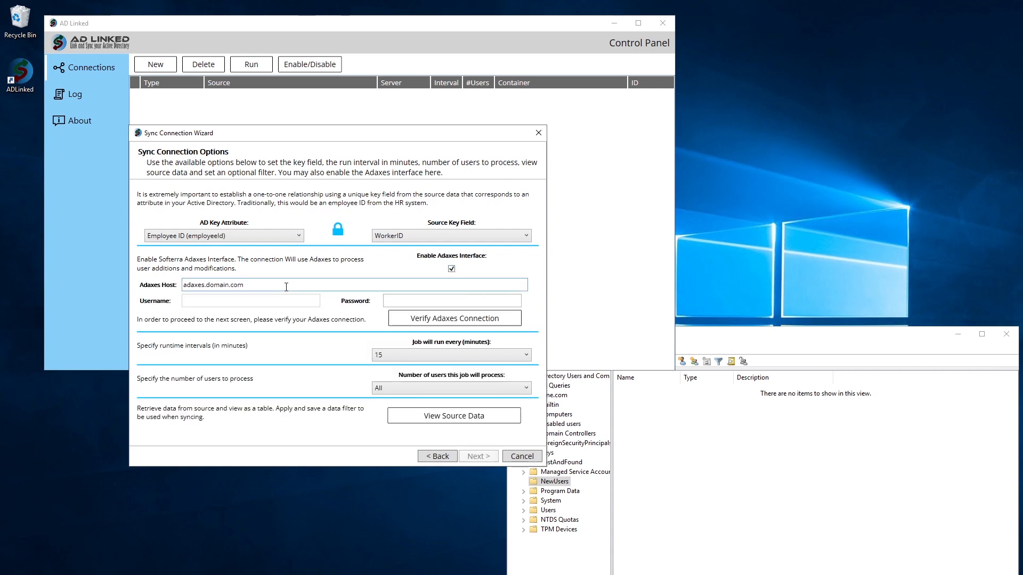
pyautogui.click(424, 301)
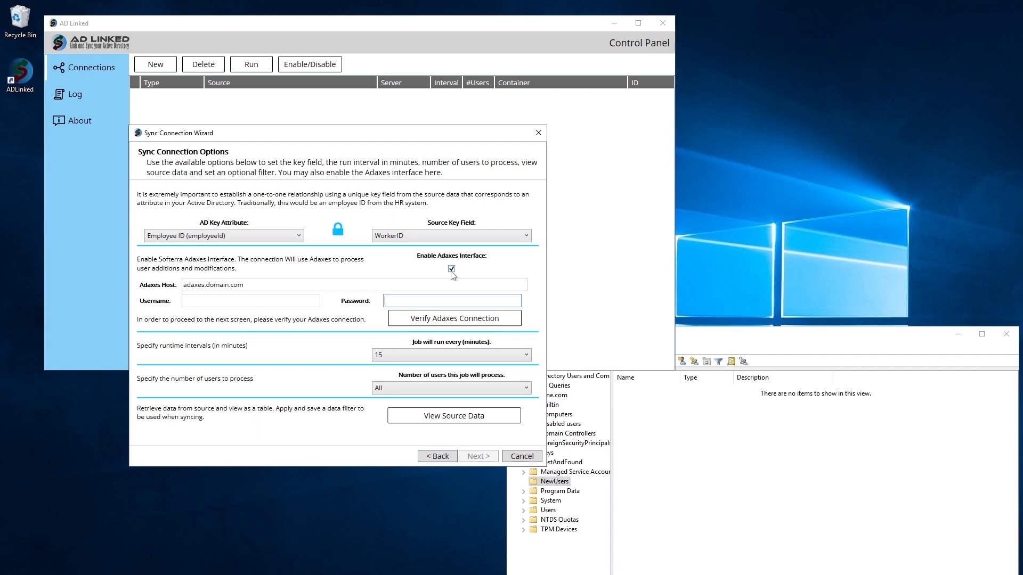
pyautogui.click(451, 269)
# Set the job to run every 30 minutes and limit the number of users it processes to 5
pyautogui.click(411, 302)
pyautogui.click(388, 325)
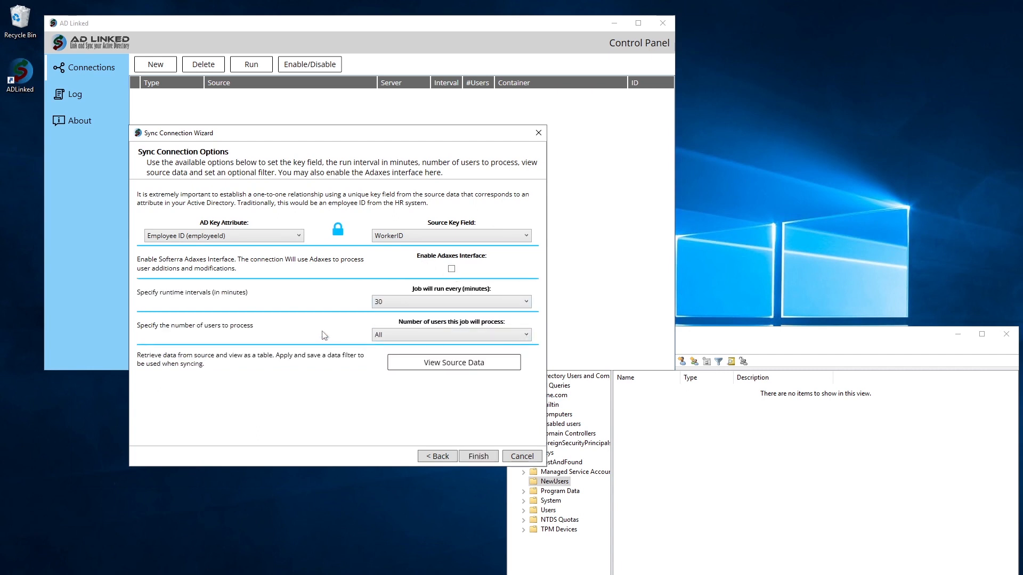
pyautogui.click(391, 335)
pyautogui.click(428, 380)
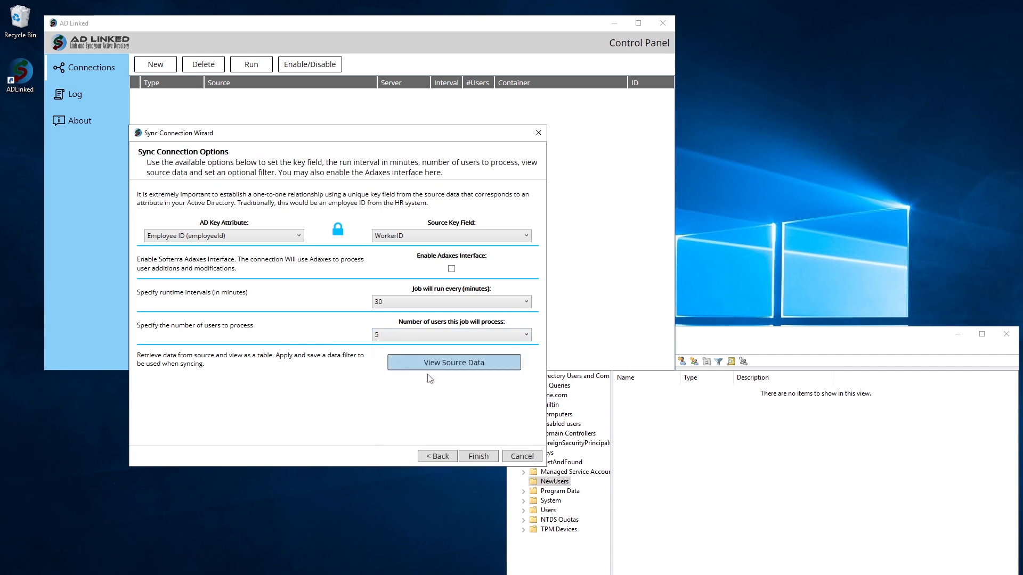
# Retrieve the connection's source data as a table and filter it by Status Equal To active
pyautogui.click(429, 377)
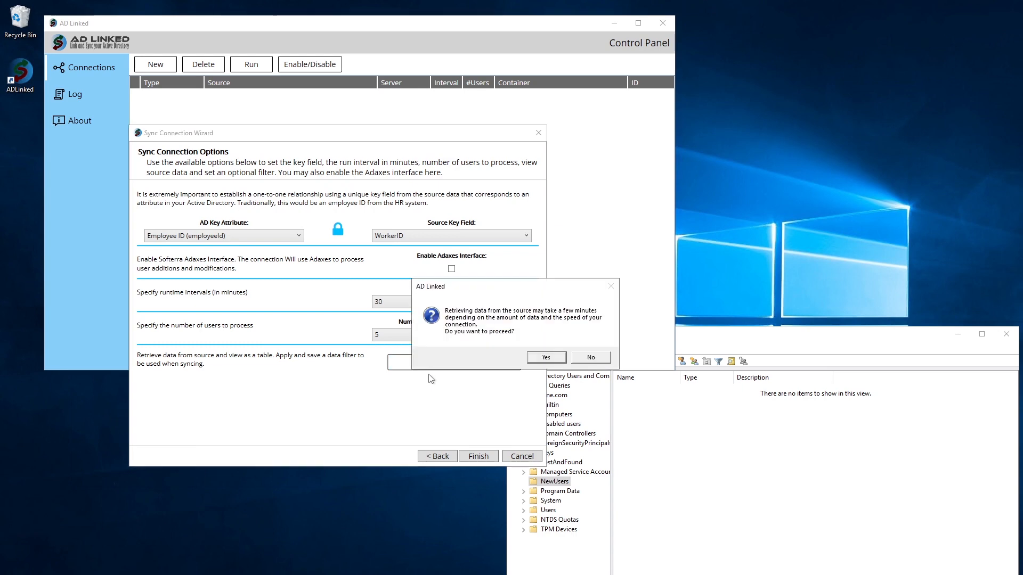
pyautogui.click(559, 361)
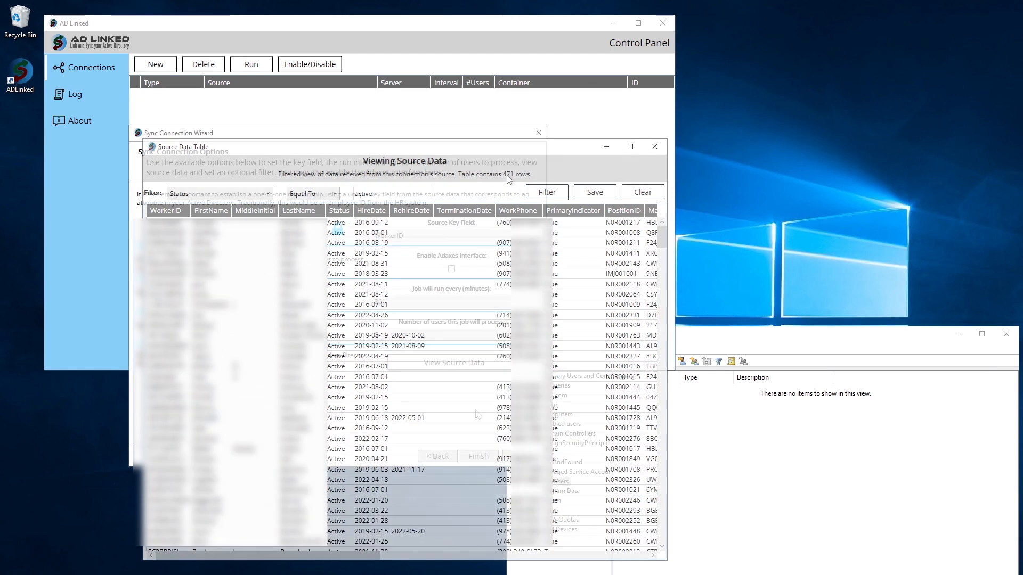
# Finish the sync connection without restarting the ADLinked service, and run the new ADP Workforce Now connection manually
pyautogui.click(478, 457)
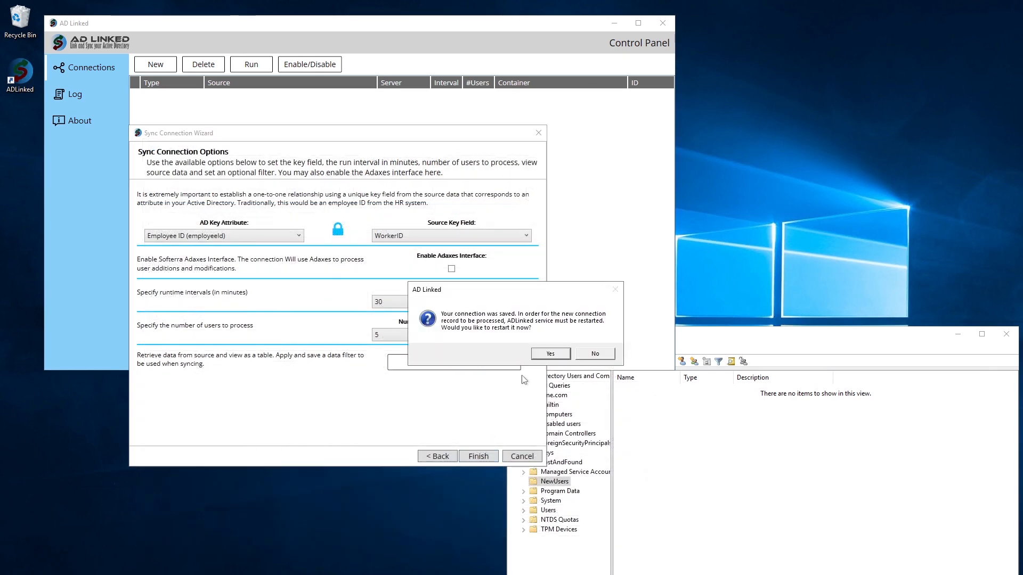
pyautogui.click(592, 355)
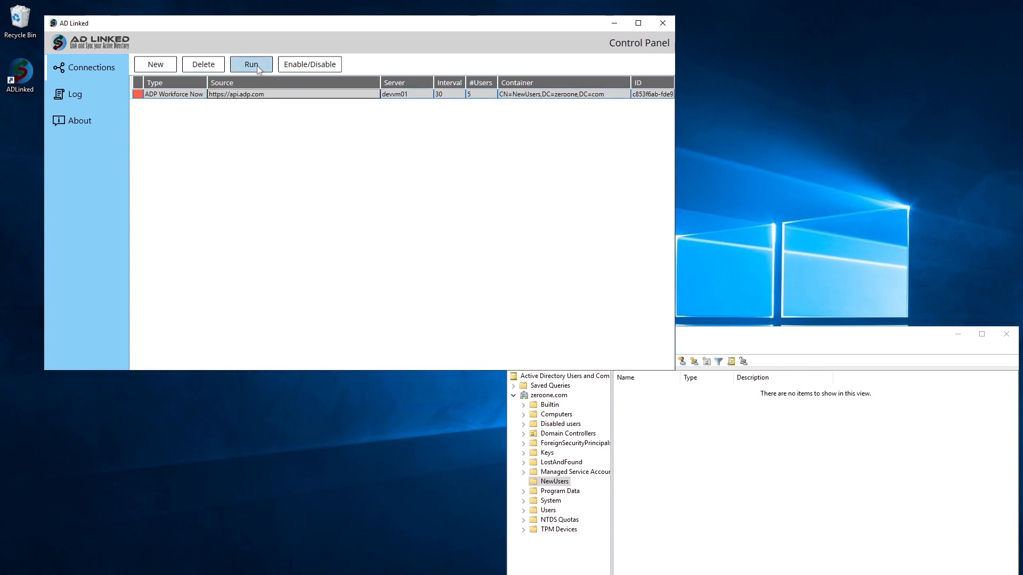
pyautogui.click(258, 68)
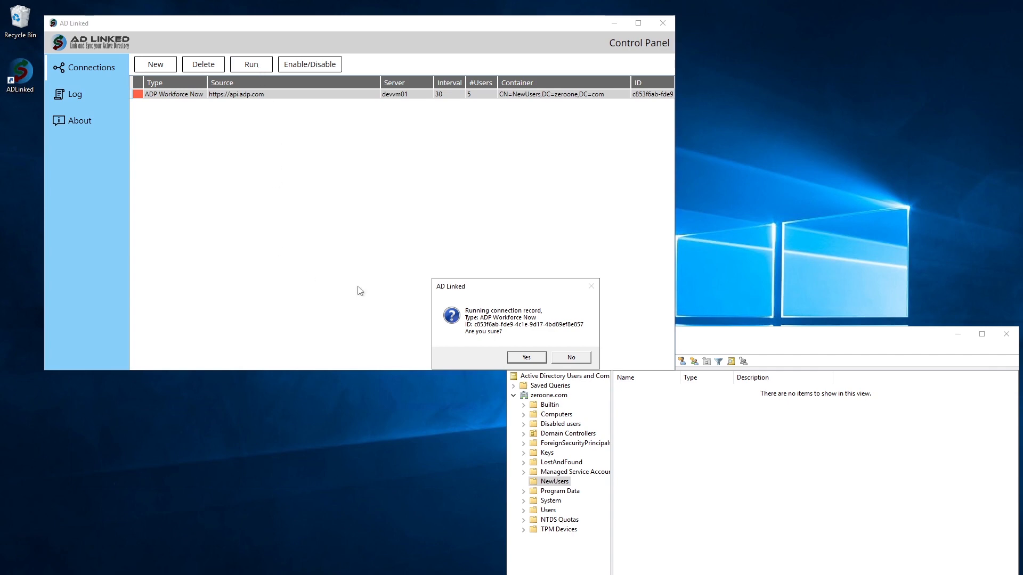
pyautogui.click(524, 357)
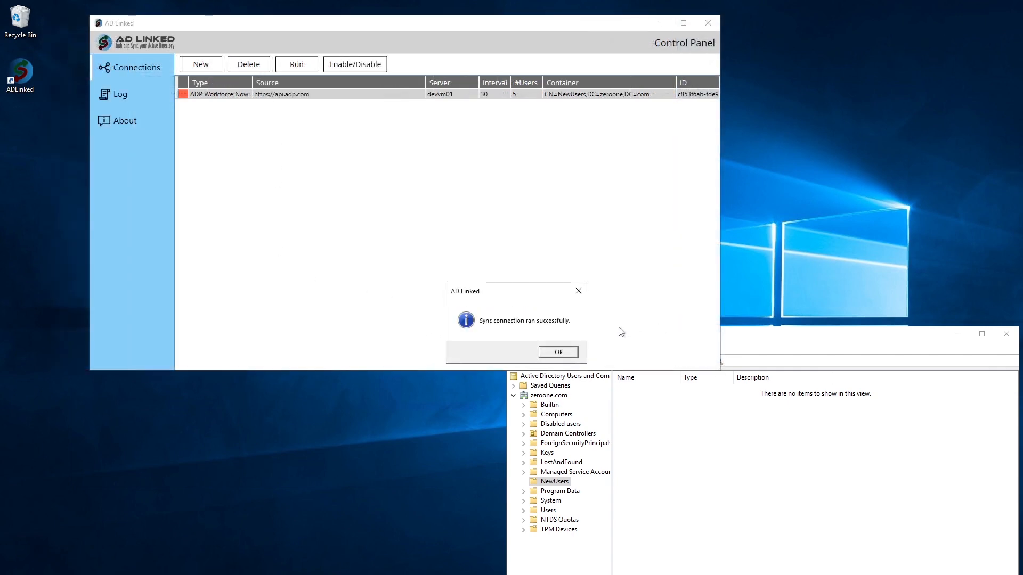
pyautogui.click(563, 355)
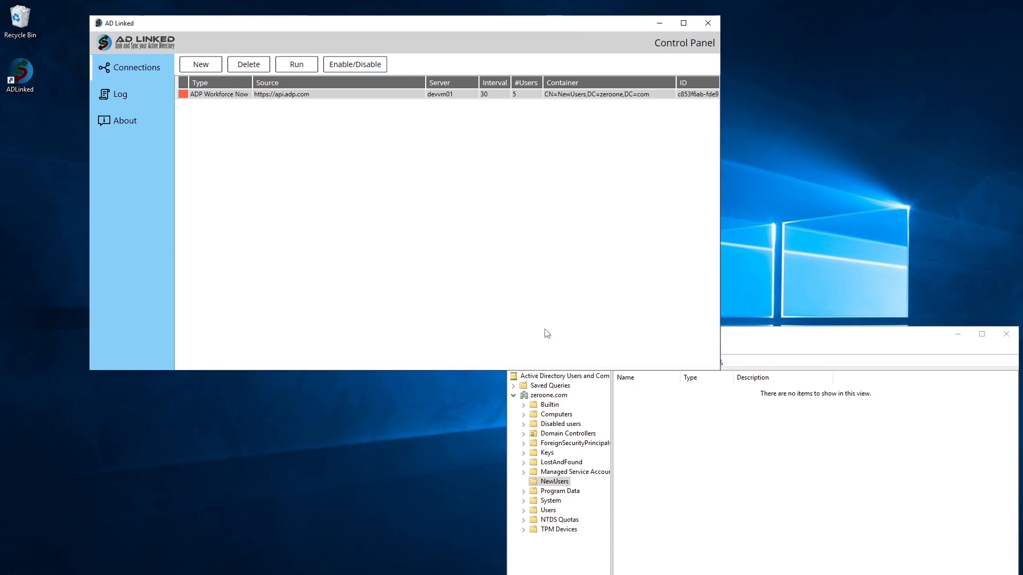
# Refresh the NewUsers container in Active Directory Users and Computers, and check the sync log in AD Linked before returning to the connections list
pyautogui.click(766, 338)
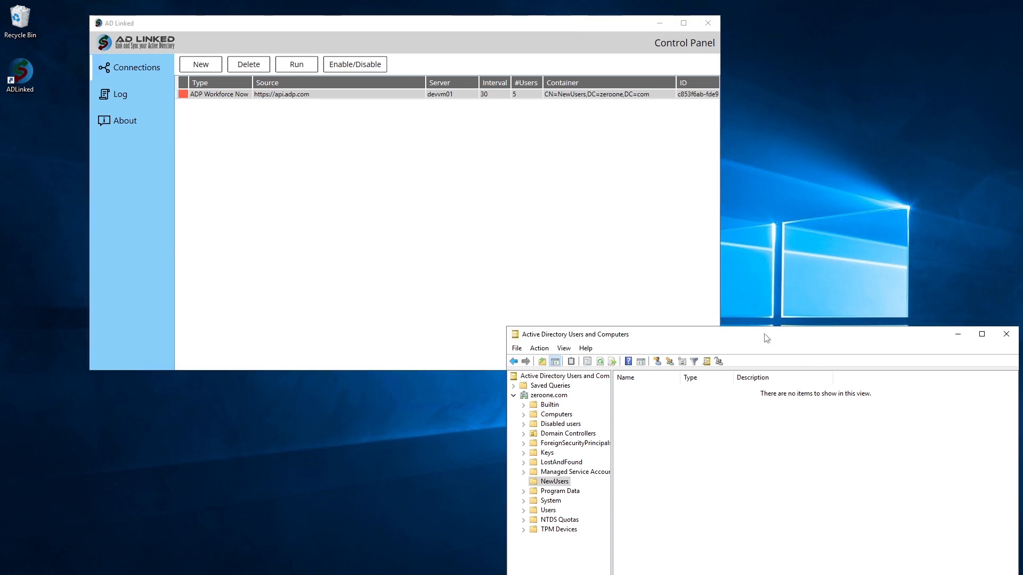
pyautogui.press('F5')
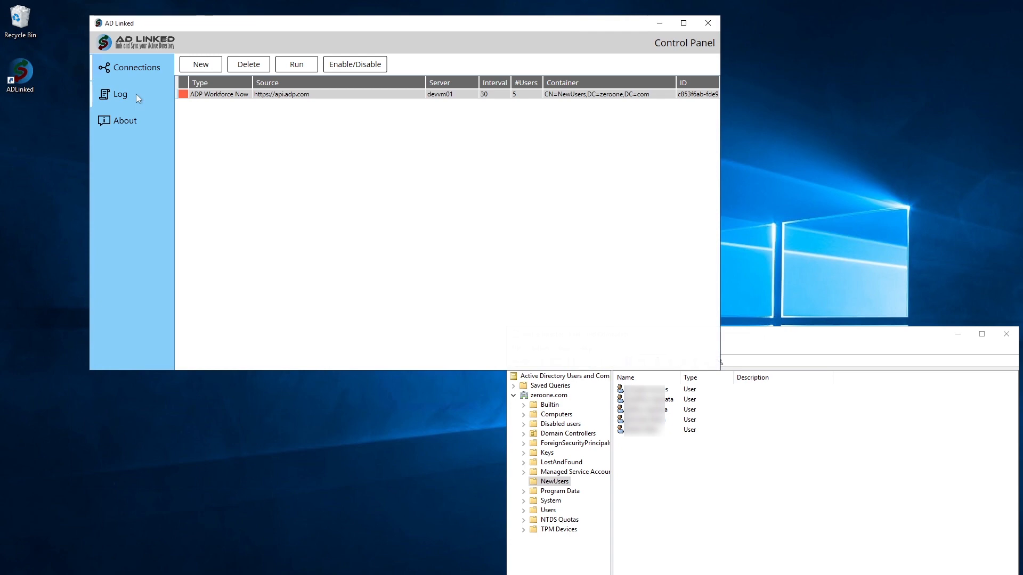
pyautogui.click(119, 96)
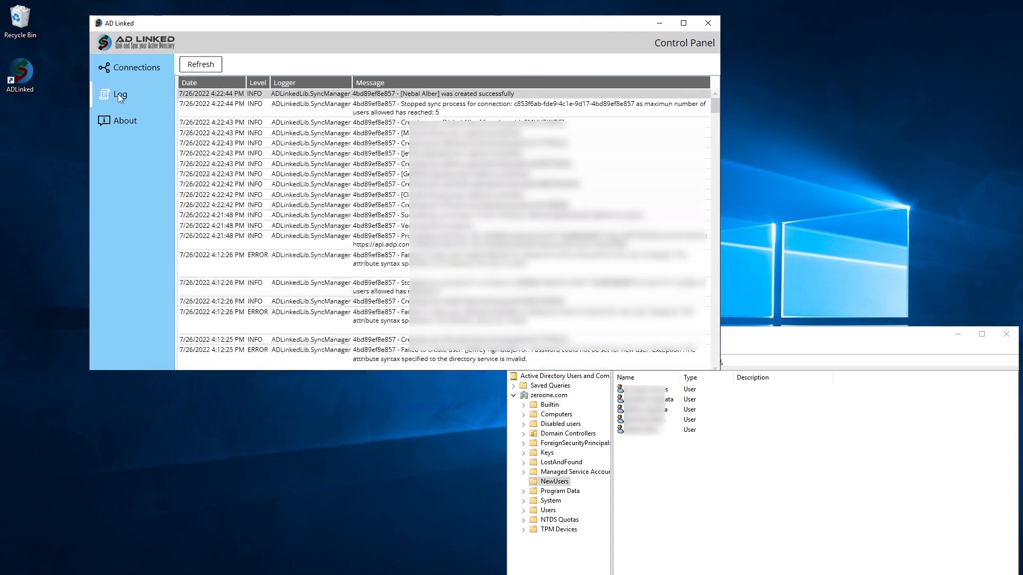
pyautogui.click(132, 68)
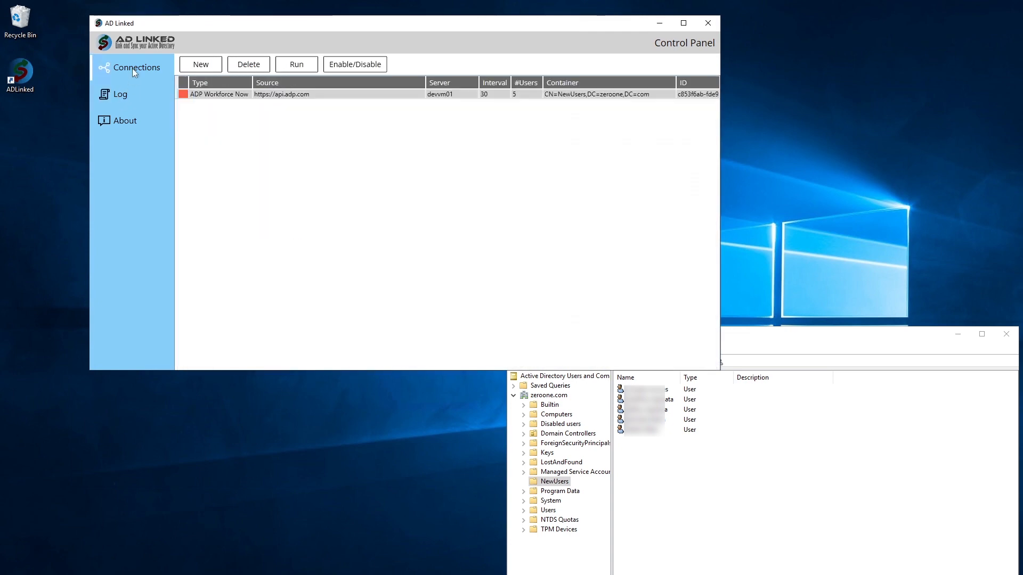